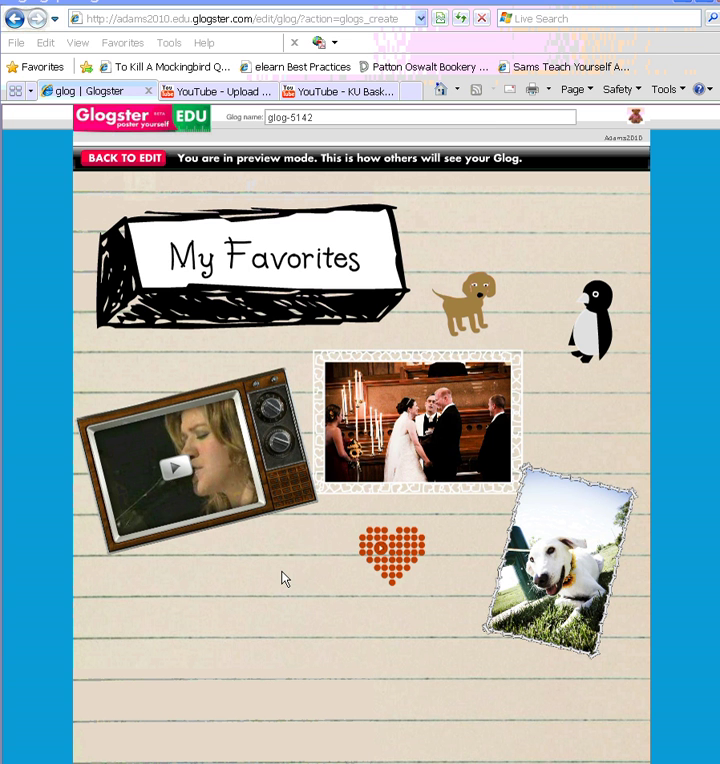
Play and pause the TV-frame video in the preview, then go back to editing the glog.
click(168, 482)
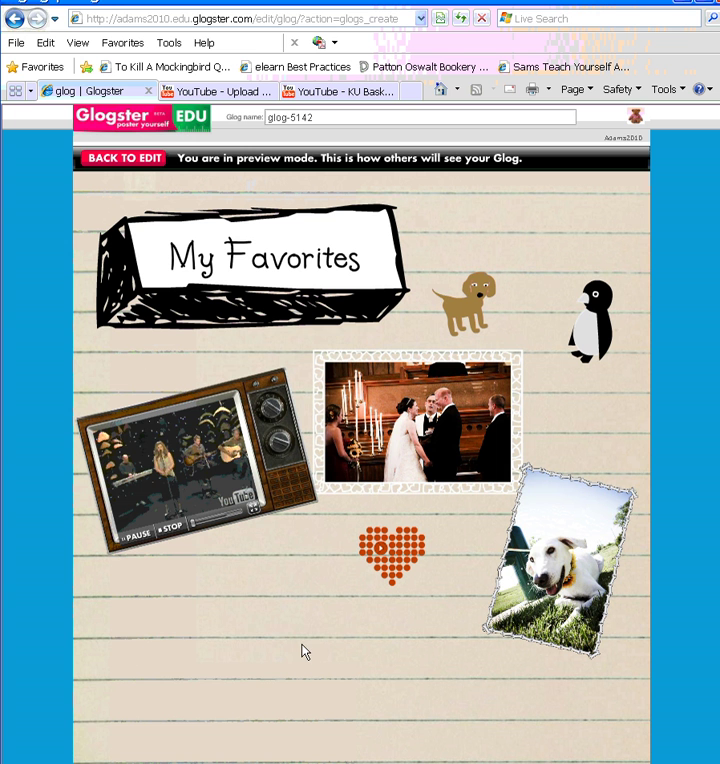
click(138, 547)
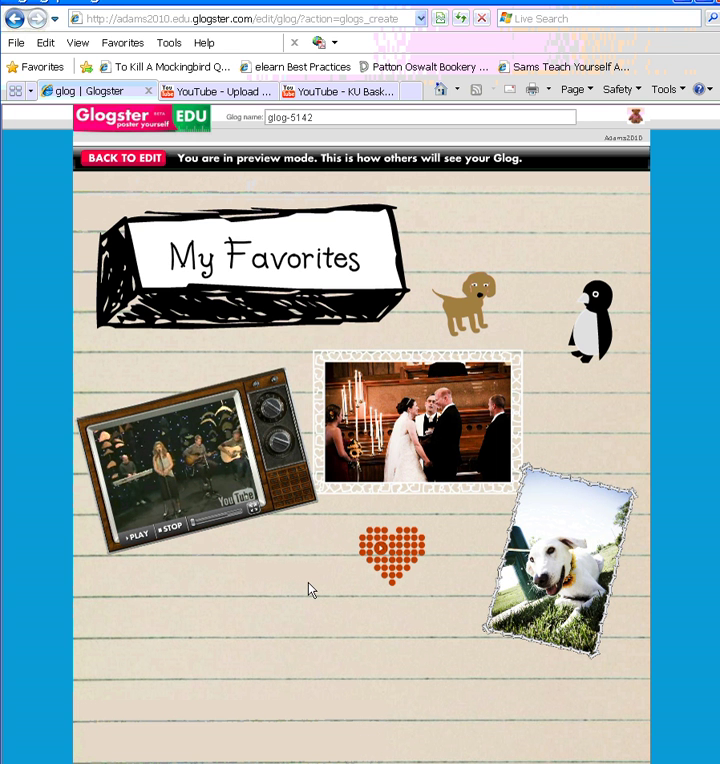
click(100, 160)
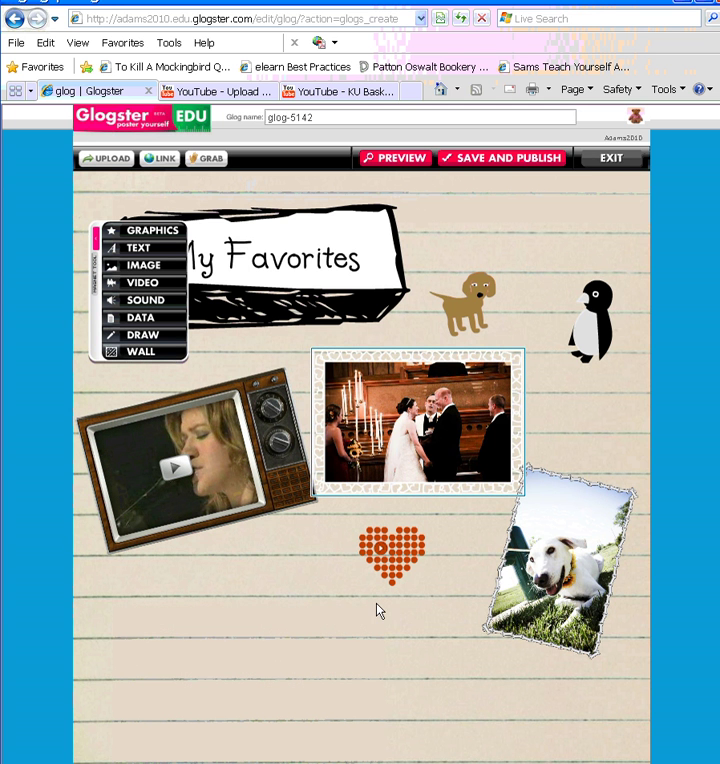
Open the Video panel to list the three saved videos under My videos.
click(167, 290)
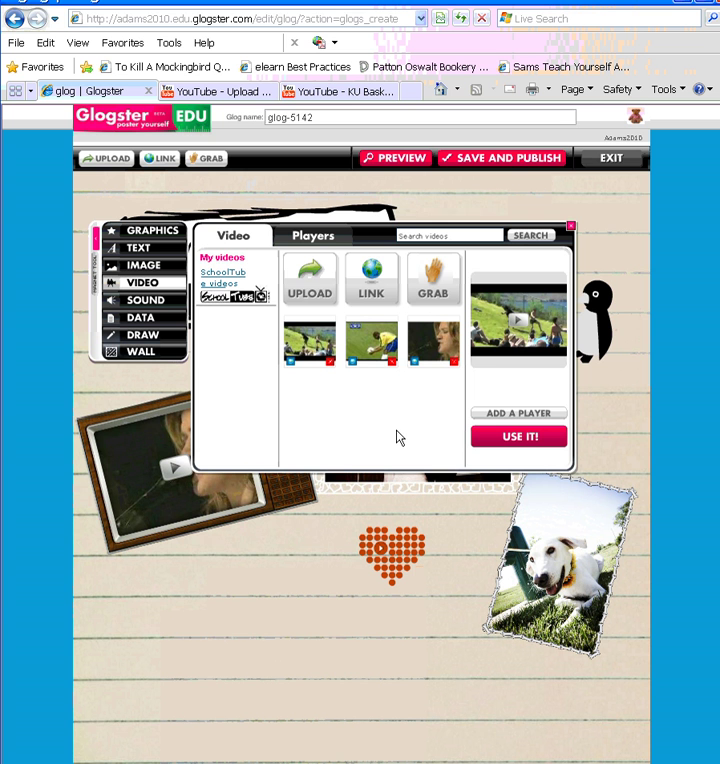
Copy the 'KU Basketball Intro 2009-10' YouTube URL from the address bar, then return to the glog.
click(373, 93)
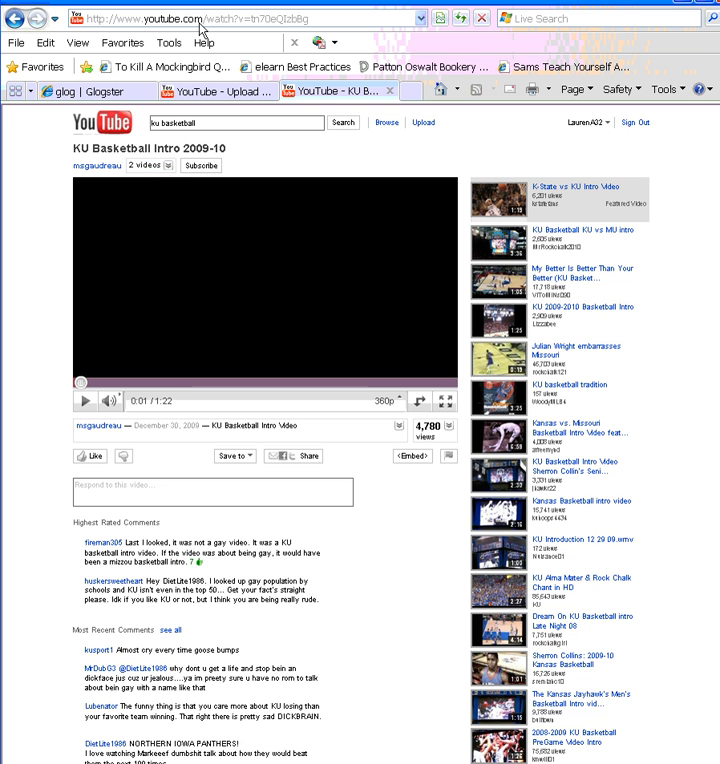
click(262, 18)
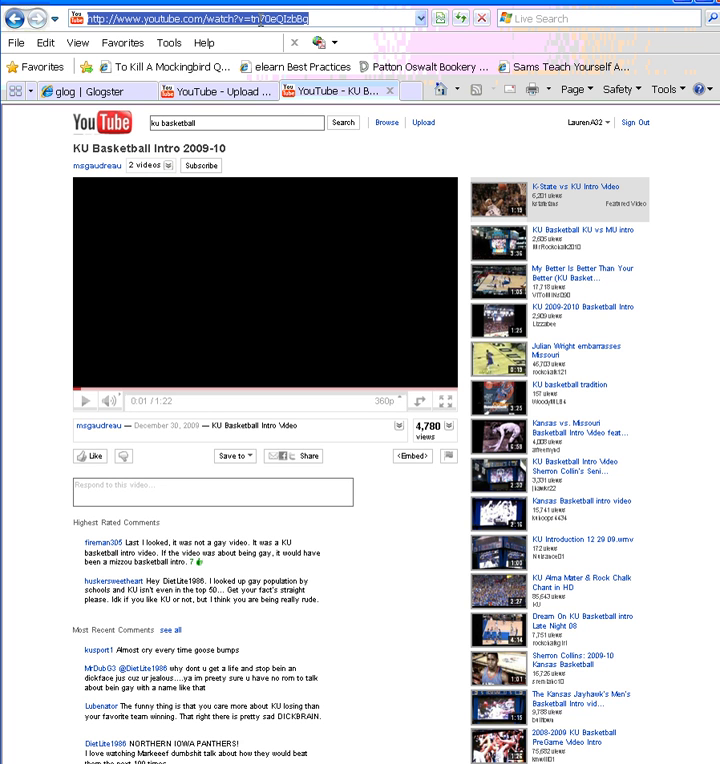
right_click(260, 20)
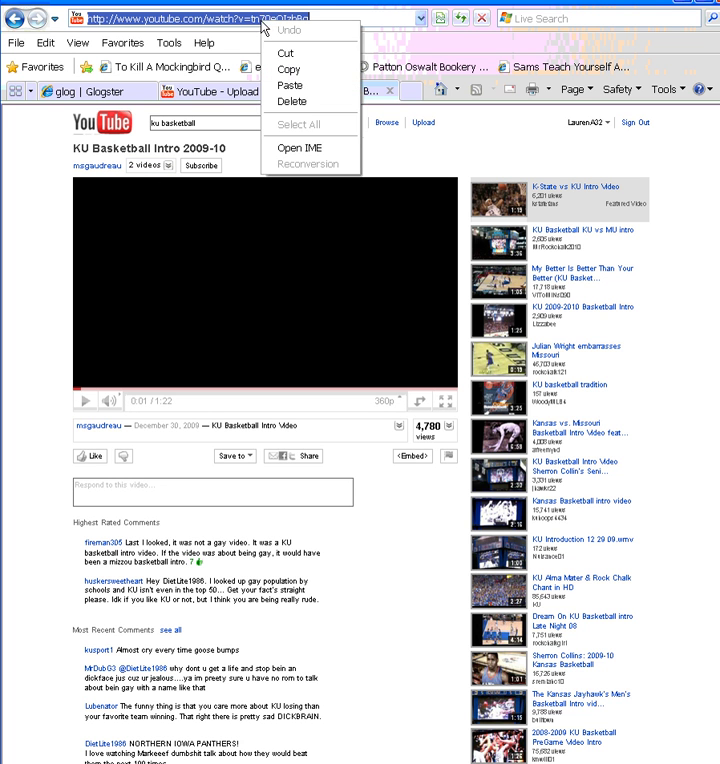
click(316, 72)
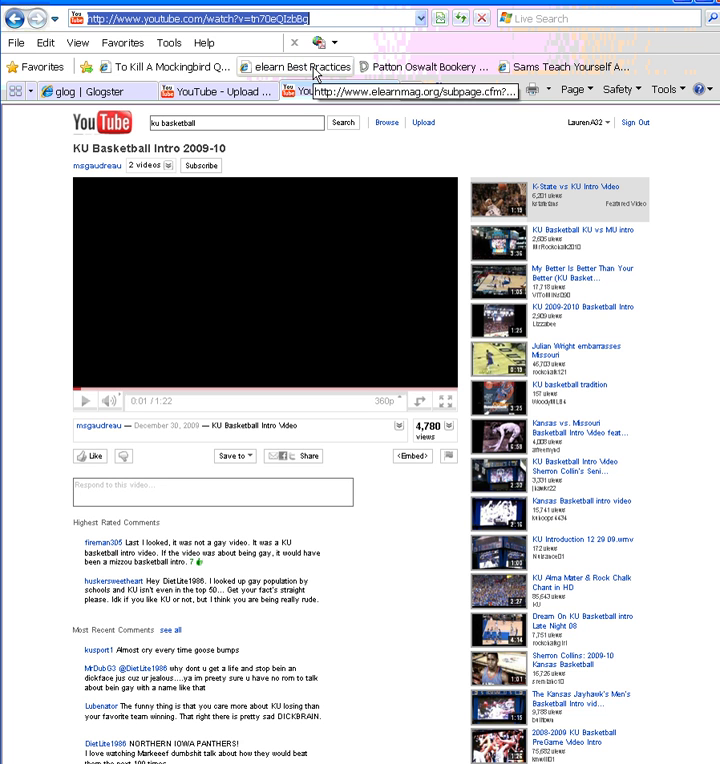
click(96, 92)
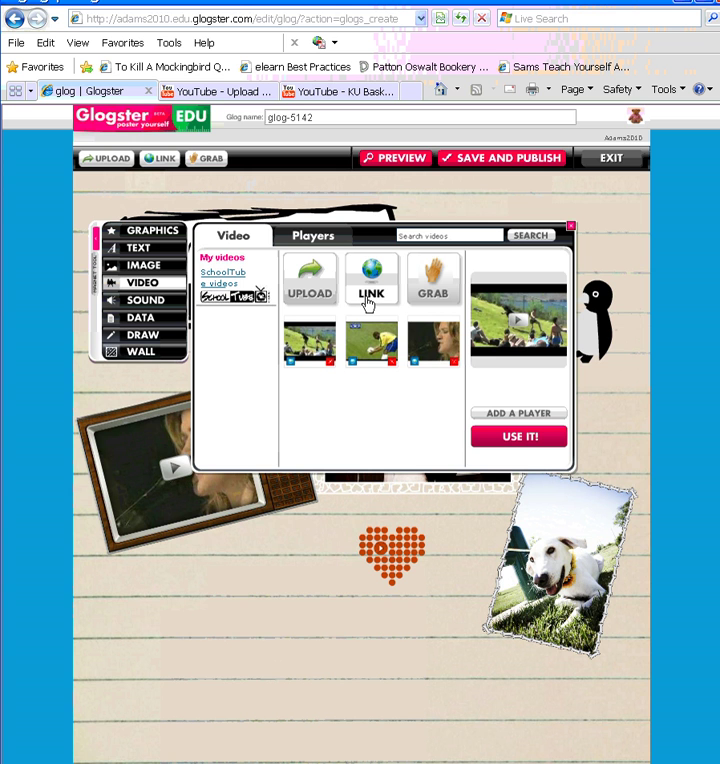
click(356, 90)
click(232, 18)
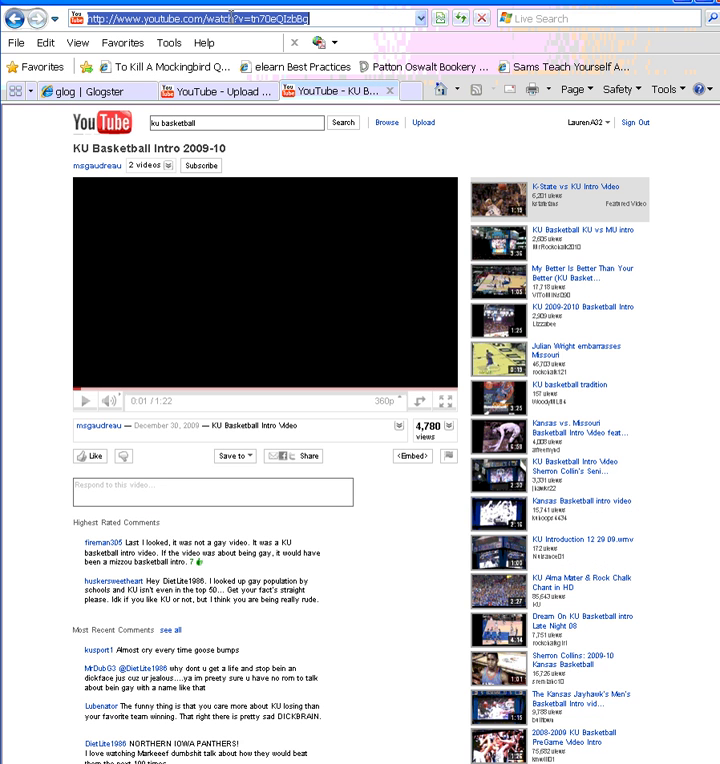
right_click(264, 17)
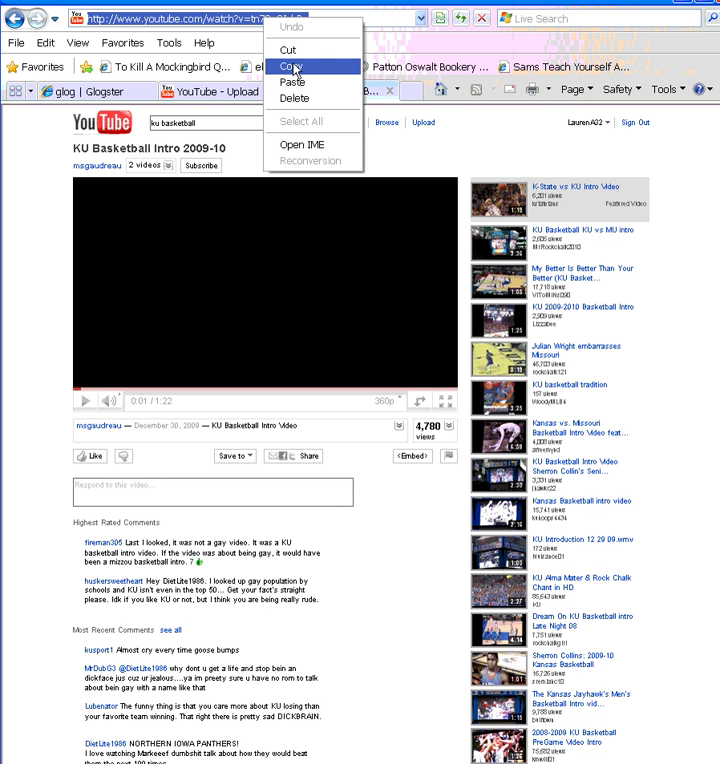
click(294, 68)
click(128, 94)
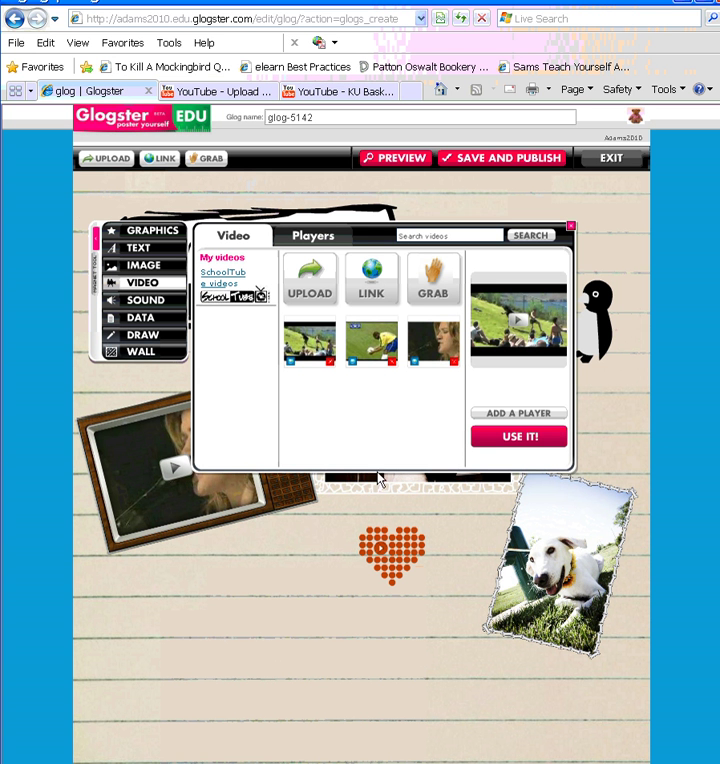
Paste the copied YouTube address as a media link and add it to My videos.
click(378, 288)
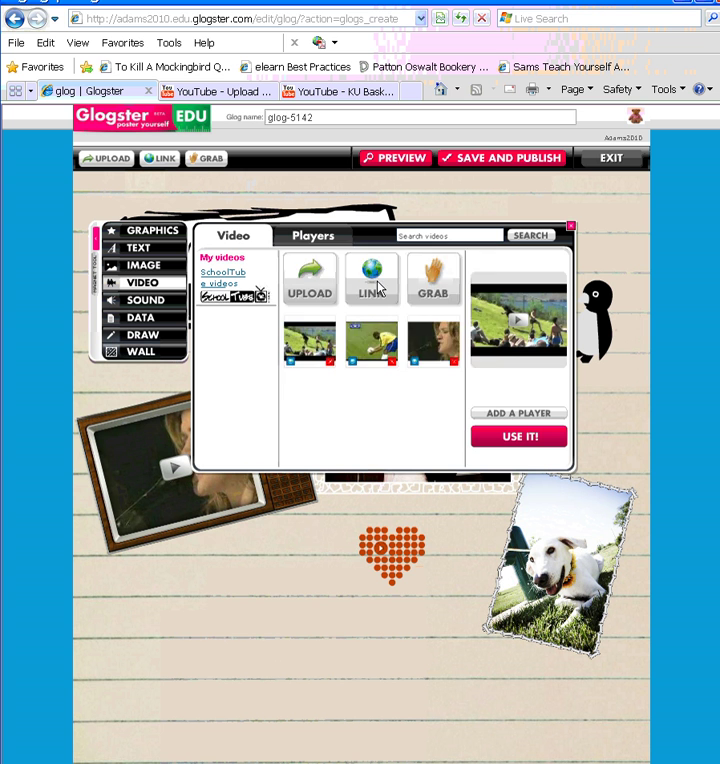
click(327, 303)
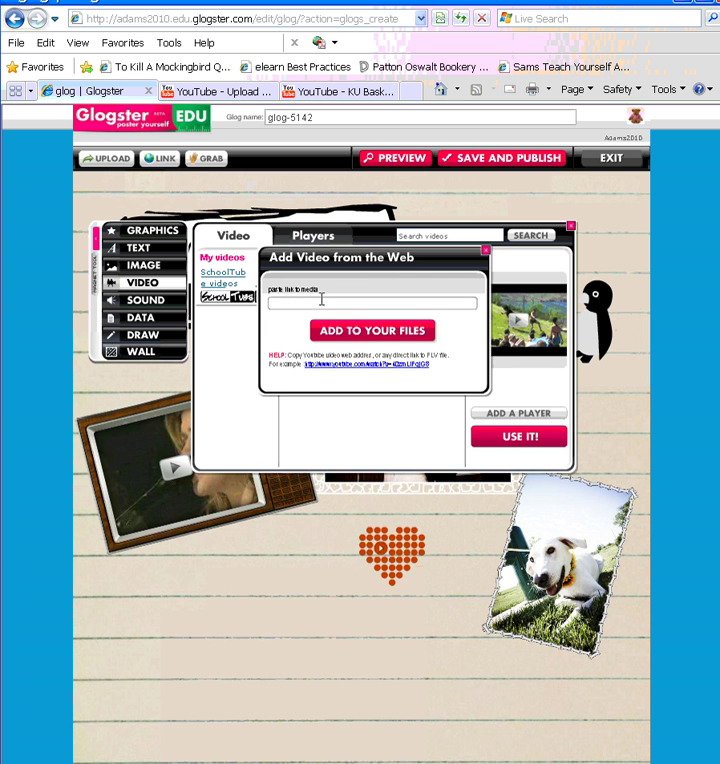
right_click(329, 304)
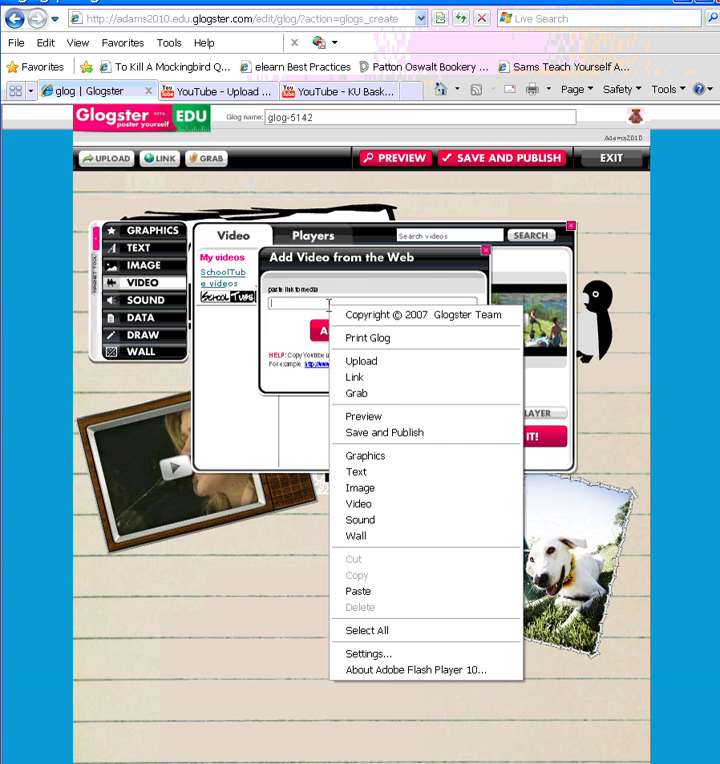
click(437, 592)
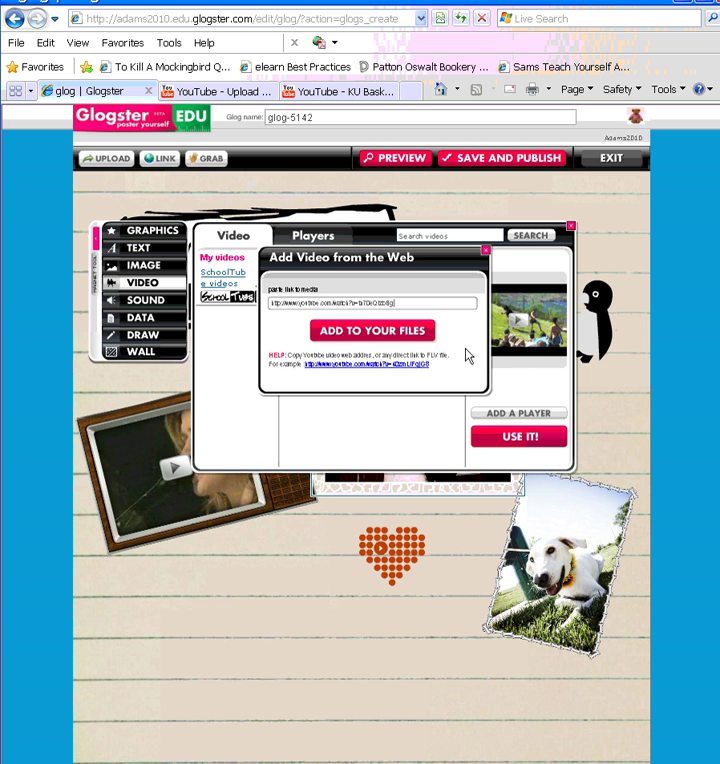
click(420, 338)
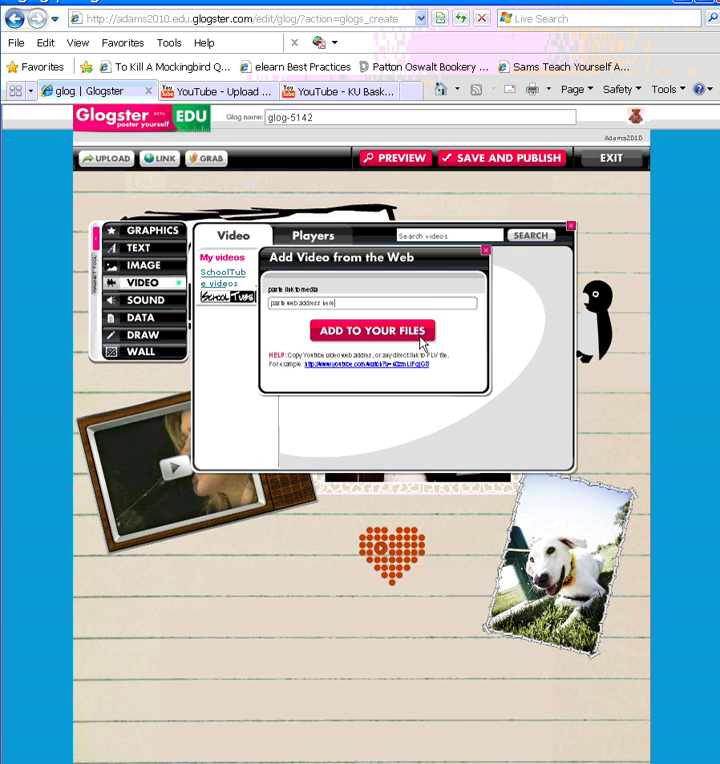
click(486, 250)
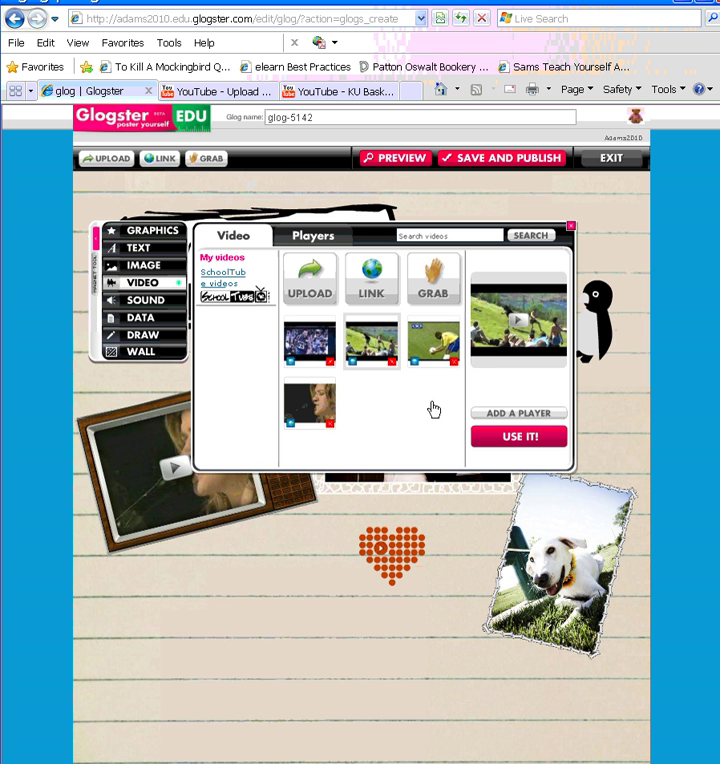
Select the new basketball video and give it the sketchy VIDEO player frame.
click(312, 364)
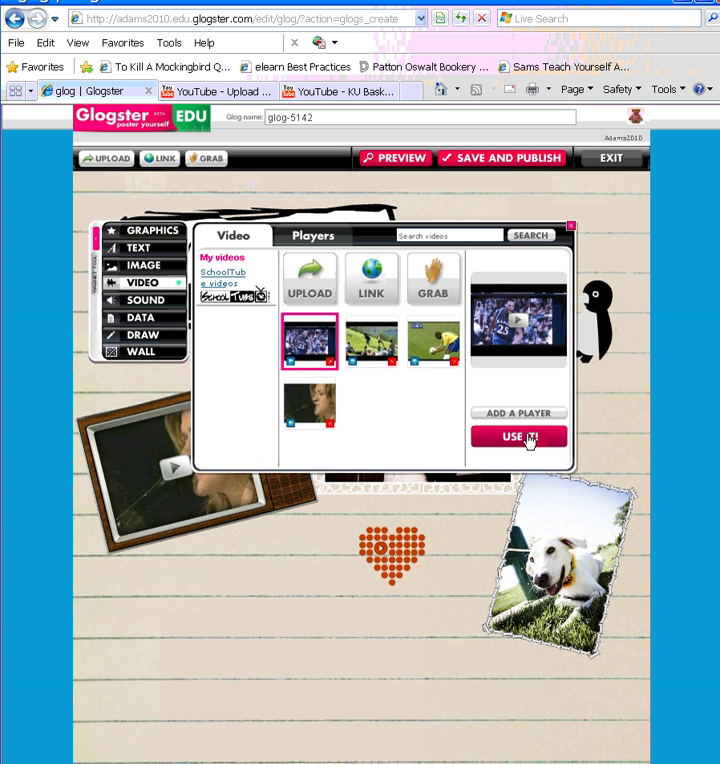
click(322, 240)
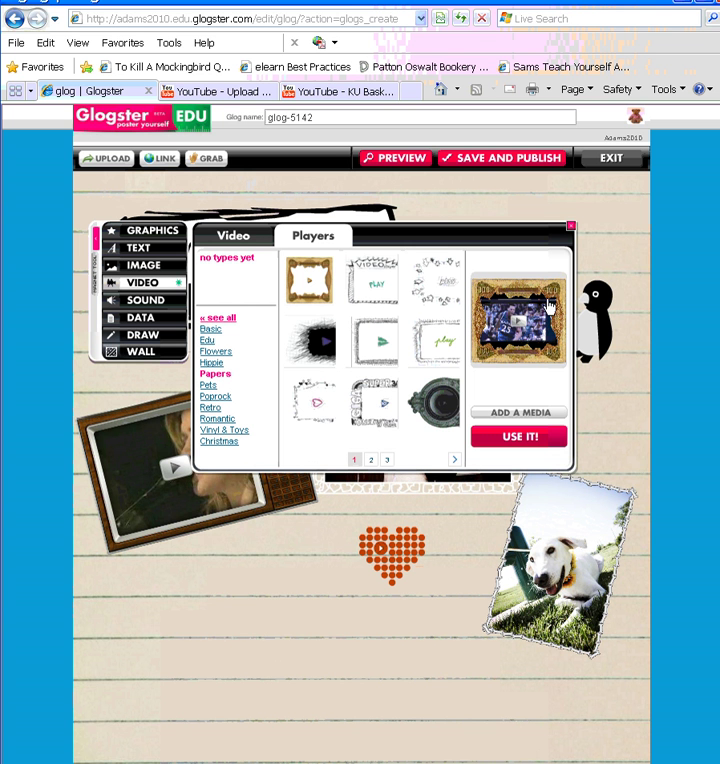
click(367, 305)
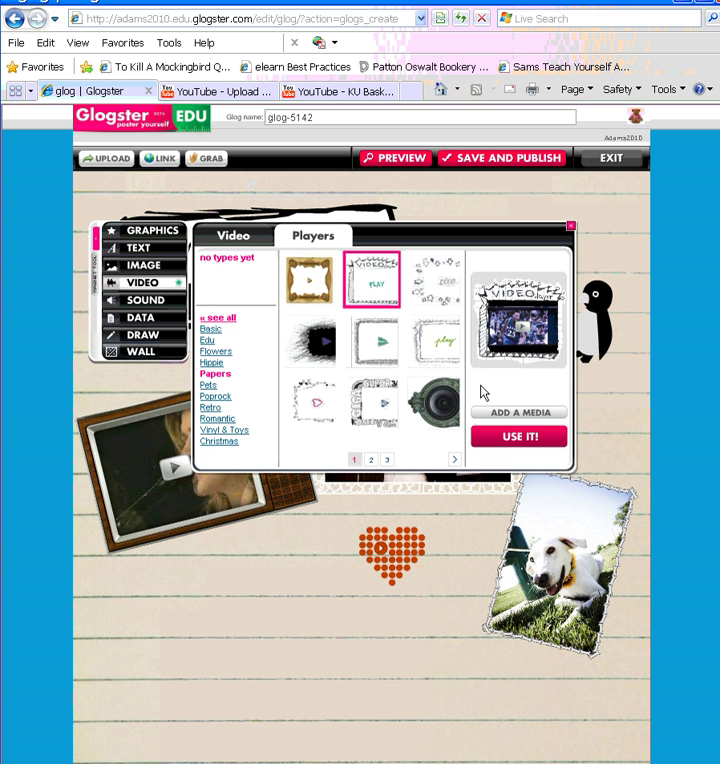
Place the framed basketball video, then move it lower left, tilt it clockwise and shrink it slightly.
click(511, 445)
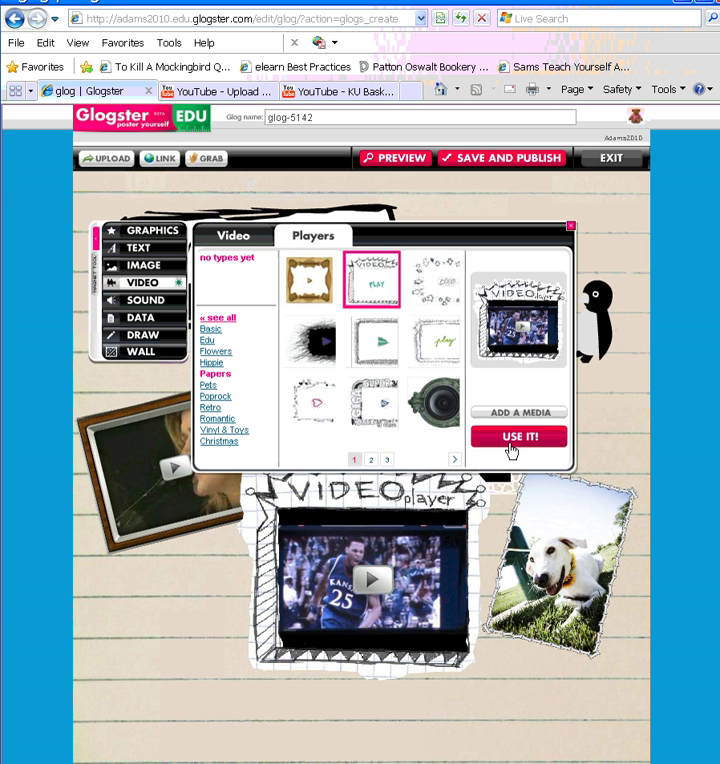
click(570, 230)
click(320, 584)
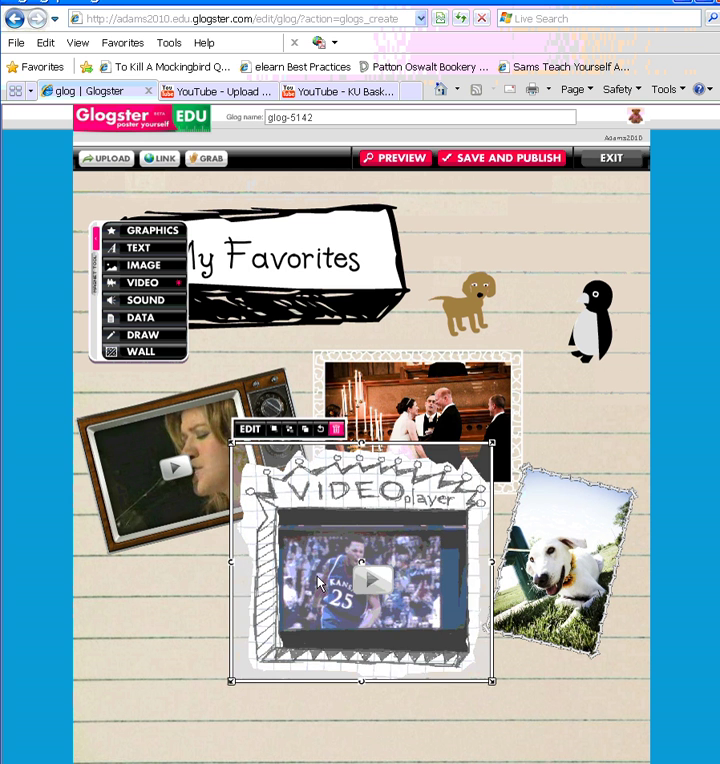
drag(320, 584, 257, 627)
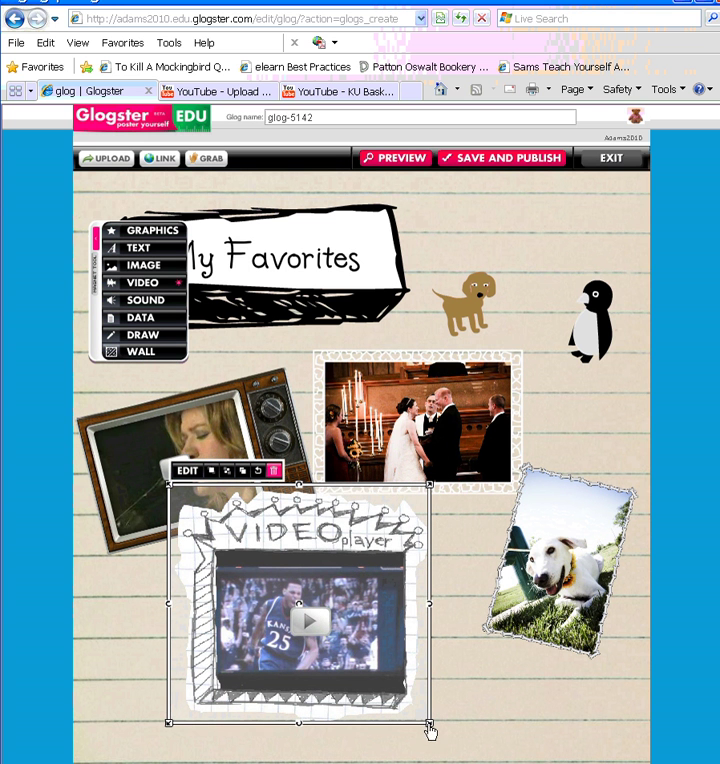
drag(176, 626, 183, 648)
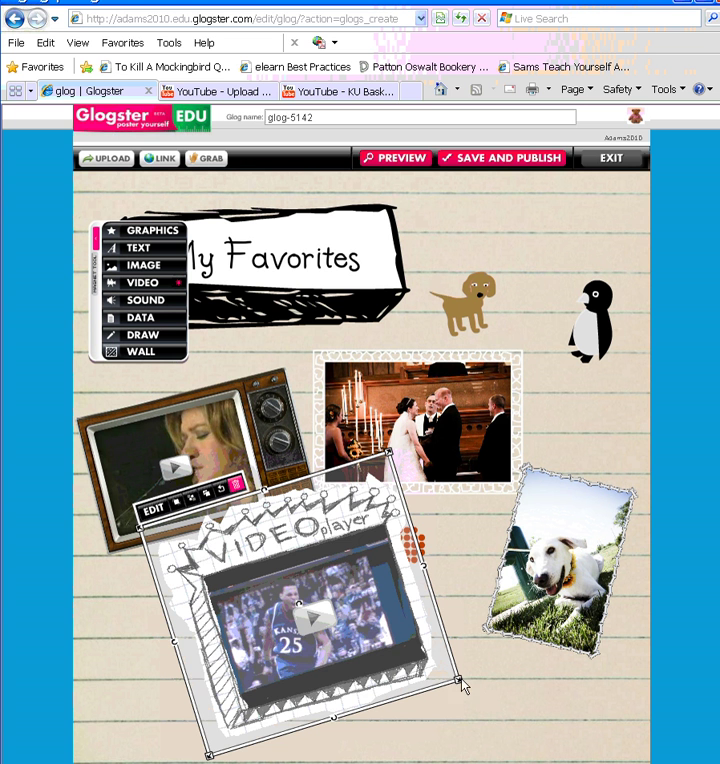
mouse_move(462, 684)
mouse_down()
mouse_move(396, 662)
mouse_move(455, 688)
mouse_up()
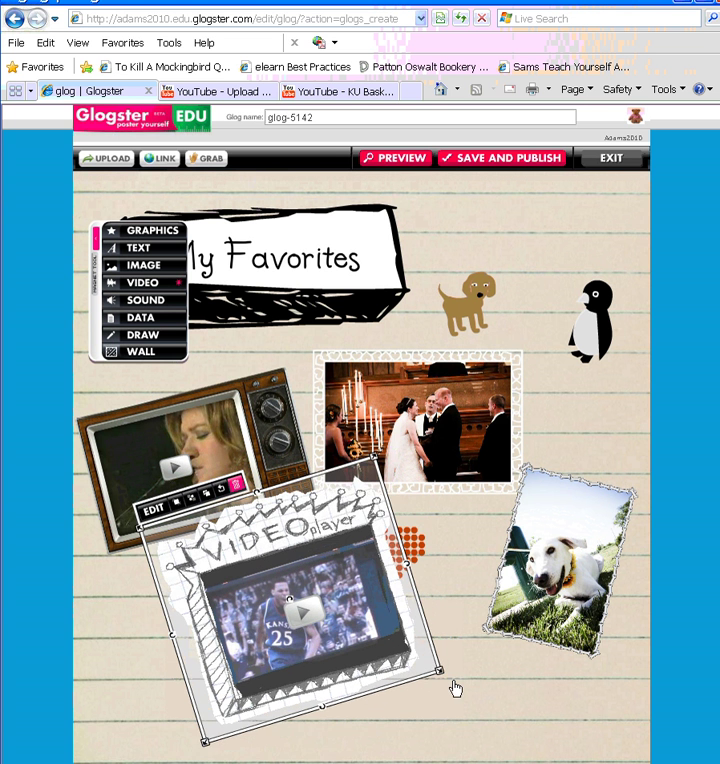
drag(382, 560, 324, 595)
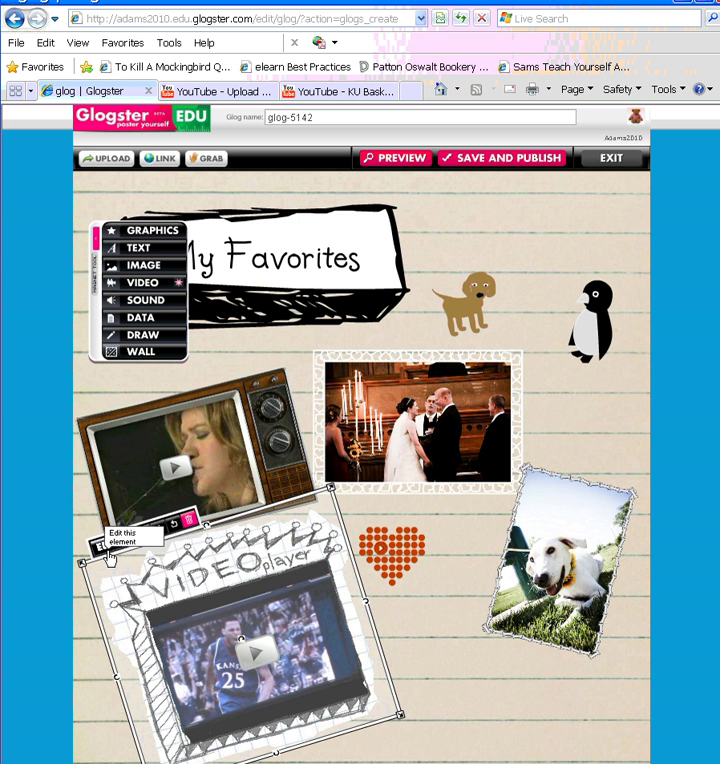
click(110, 556)
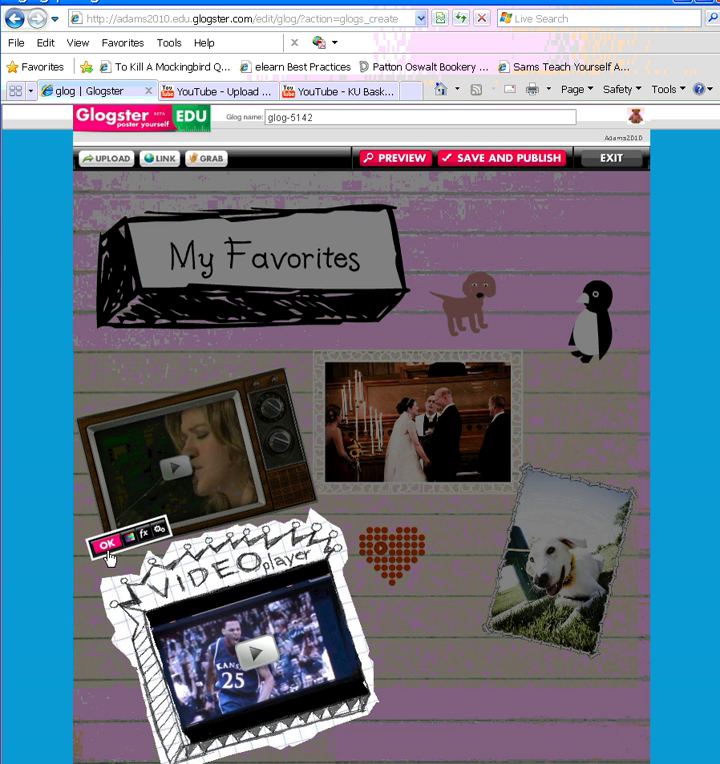
click(160, 532)
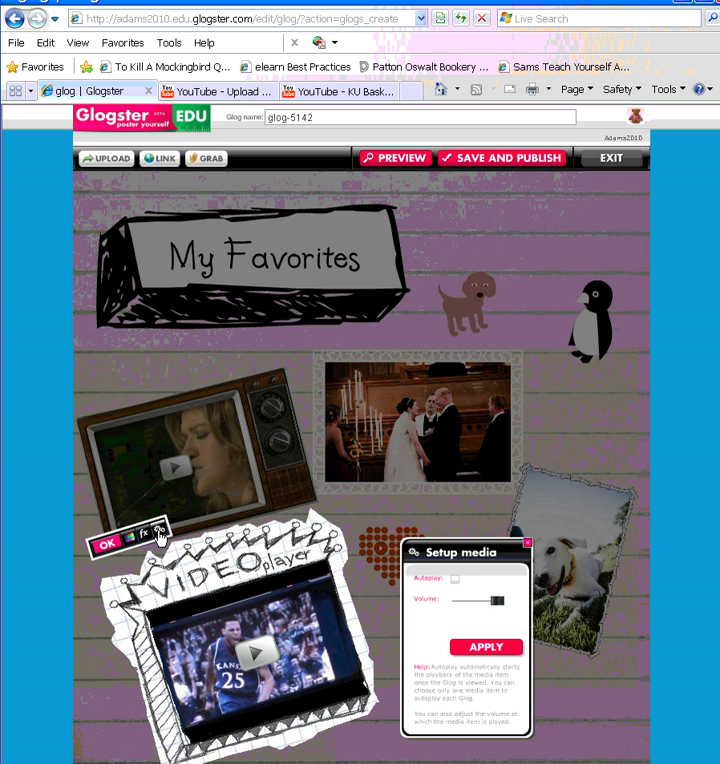
click(527, 546)
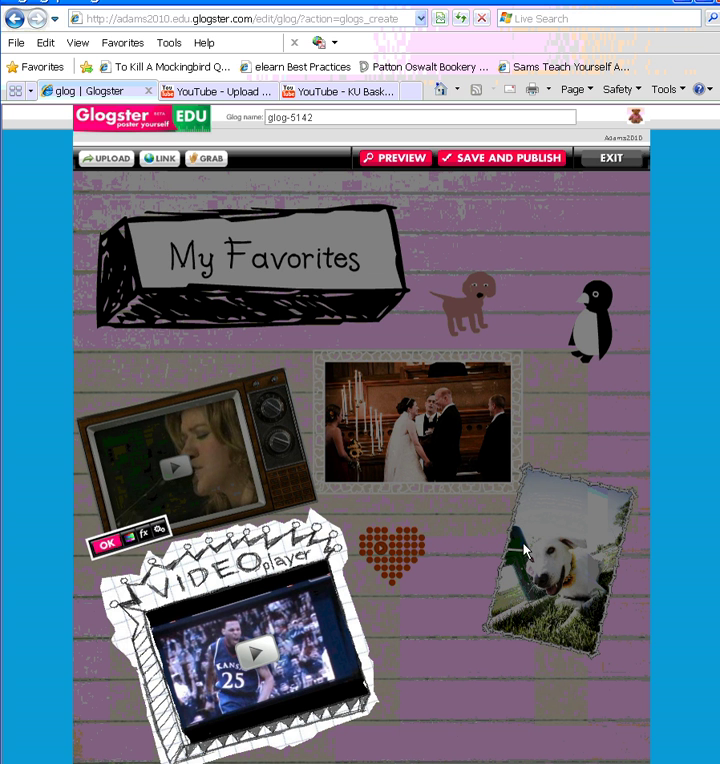
click(113, 546)
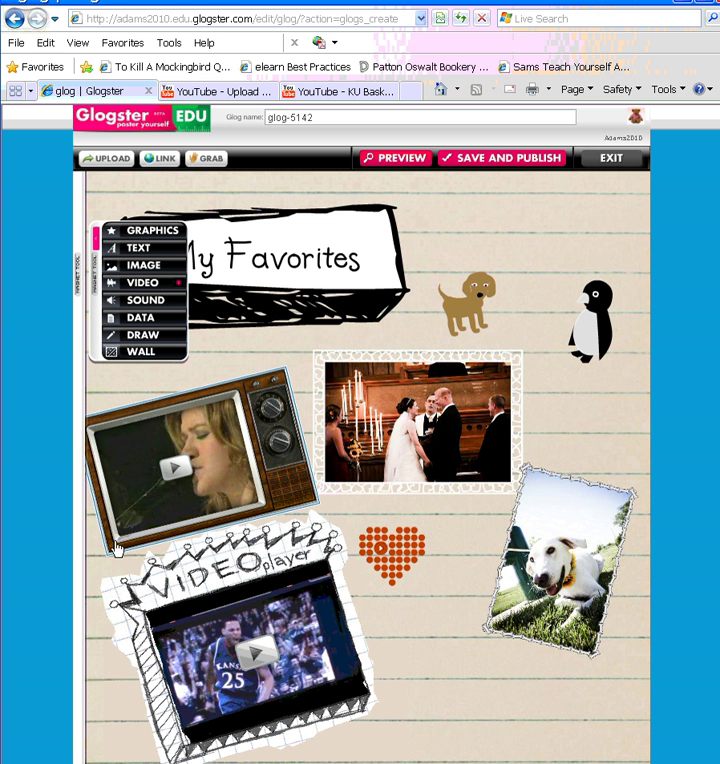